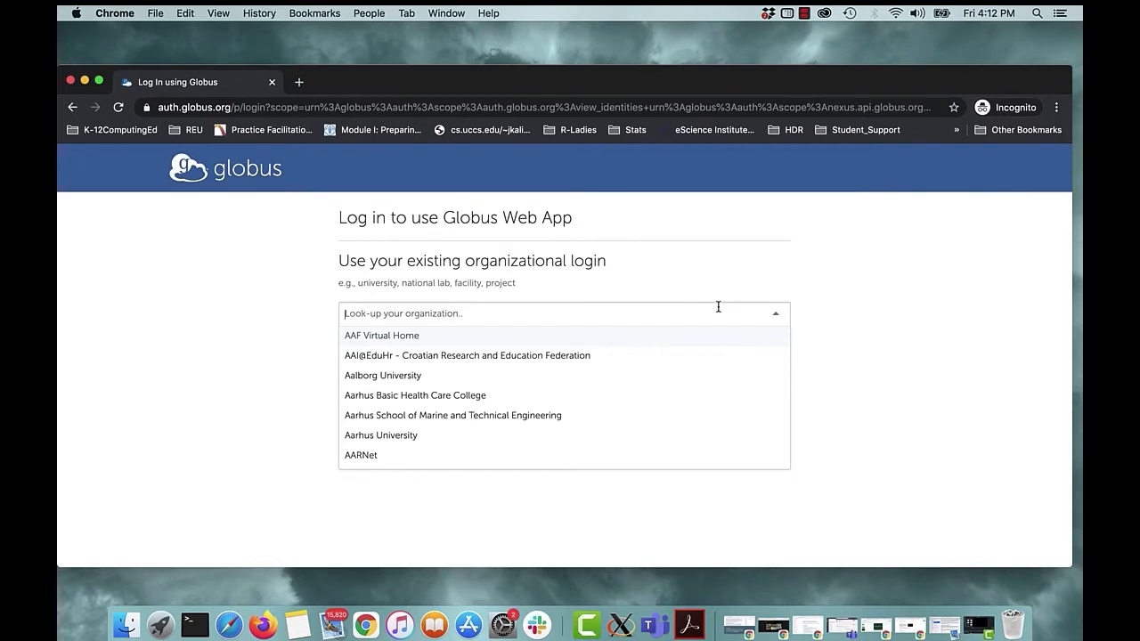
Choose Michigan State University as the organizational login and continue to its sign-in.
type("mic")
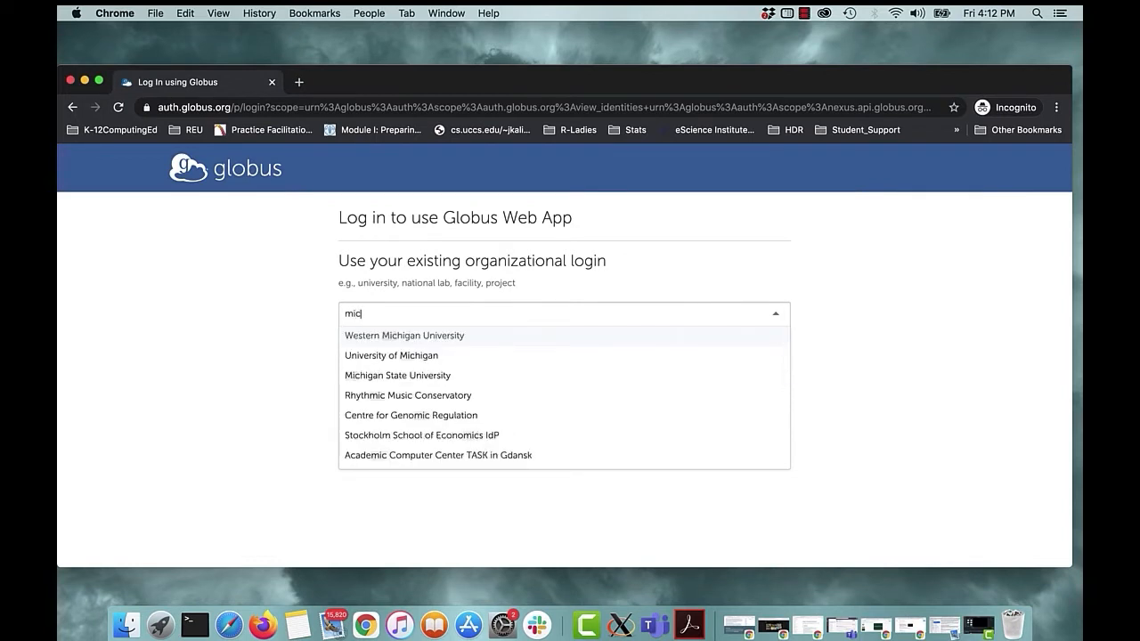
left_click(436, 376)
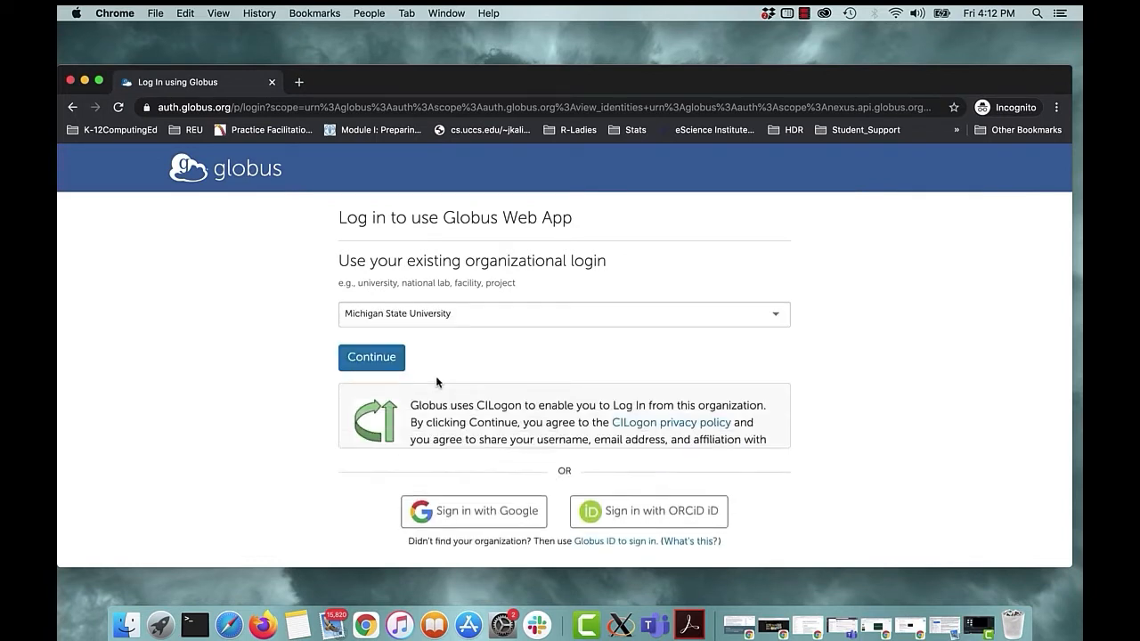
left_click(377, 365)
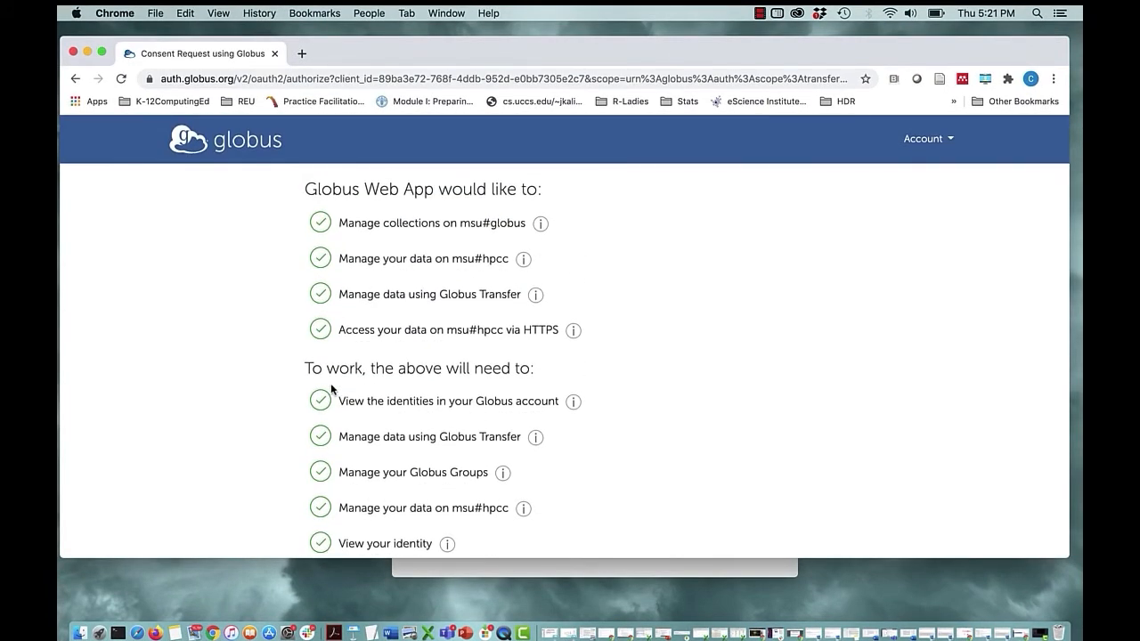
Allow the Globus Web App all the permissions listed in the consent request.
scroll(330, 382, "down", 3)
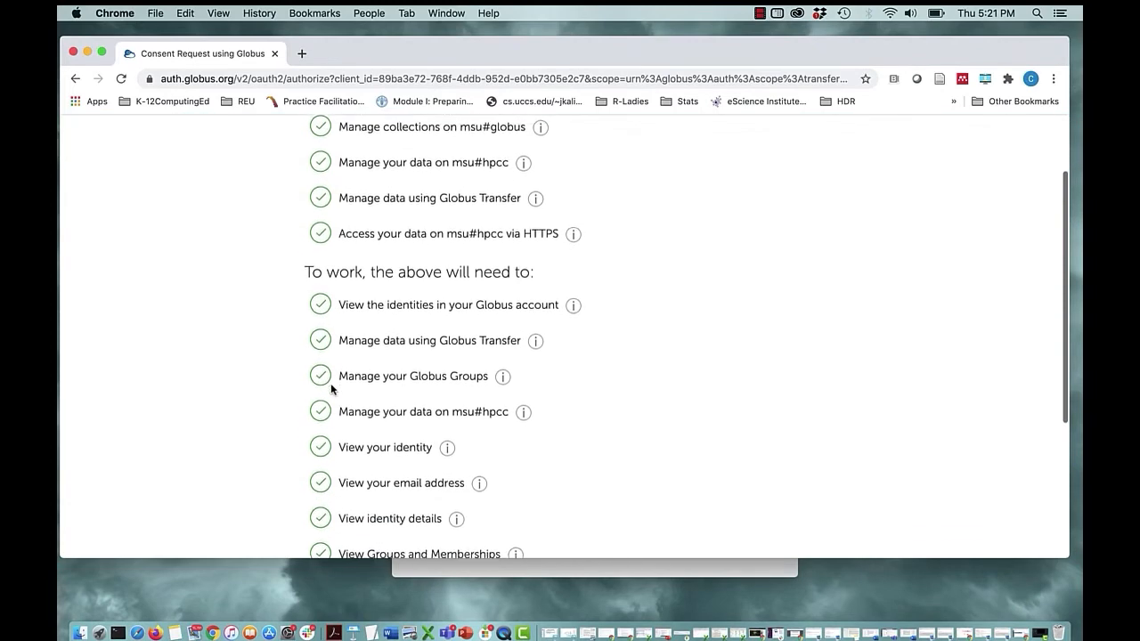
scroll(330, 383, "down", 5)
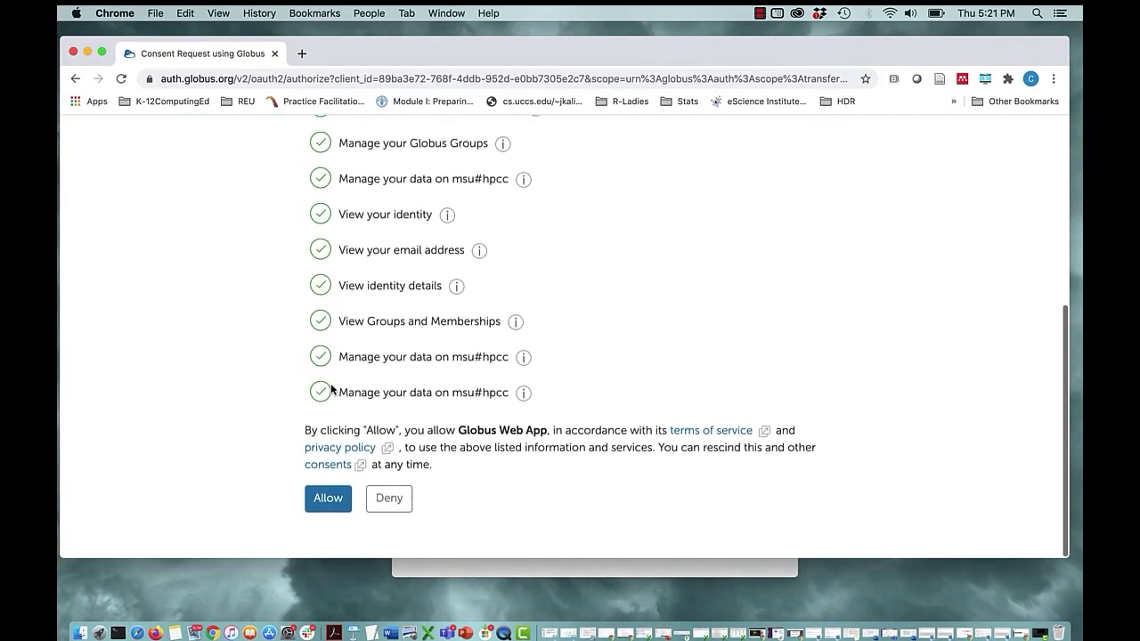
left_click(334, 503)
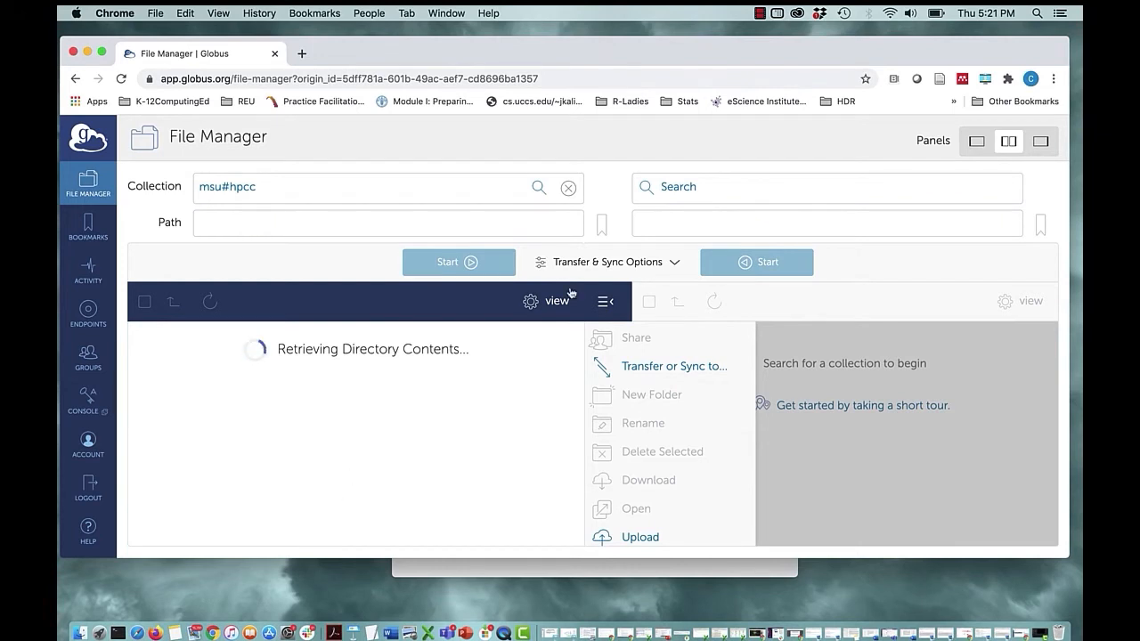
Get Globus Connect Personal for Mac from the second pane's collection search and install it in the Applications folder.
left_click(730, 189)
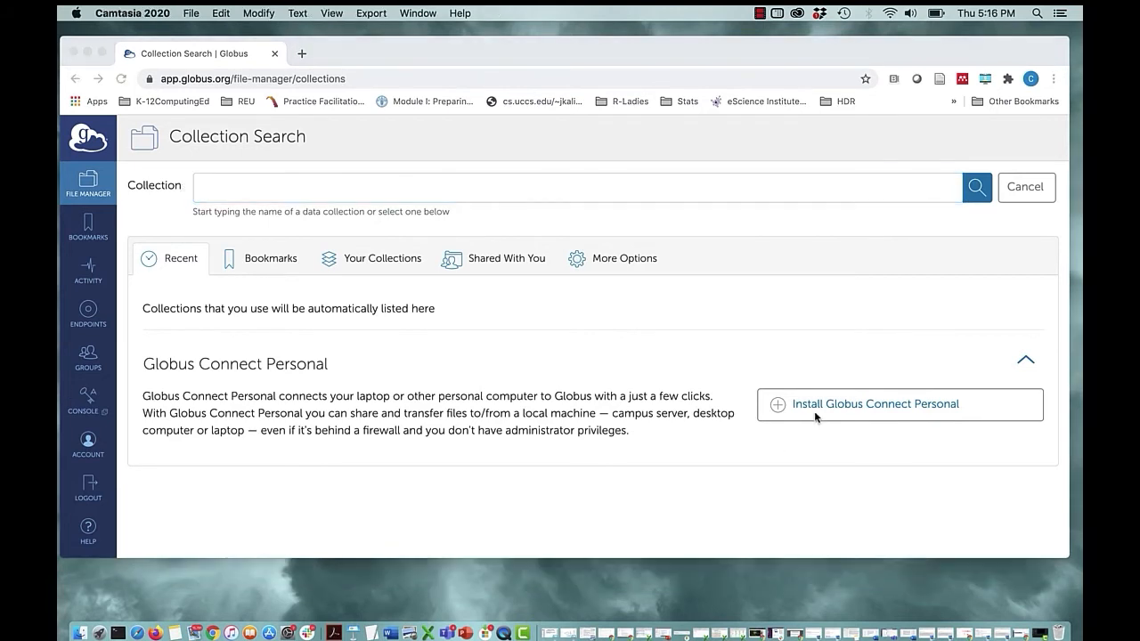
left_click(815, 412)
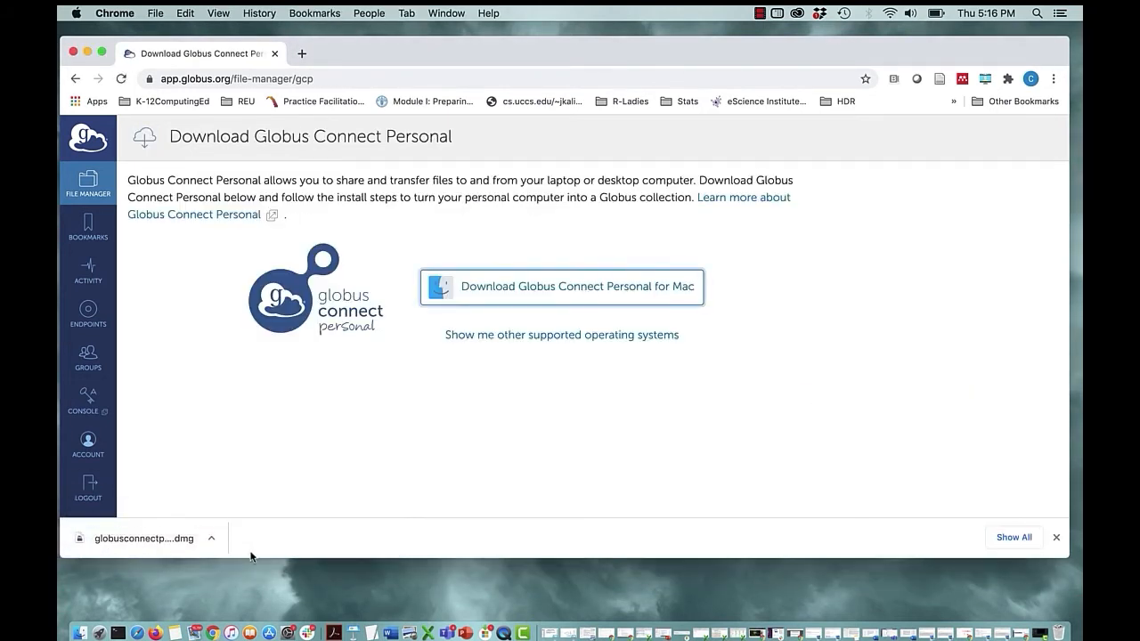
left_click(187, 540)
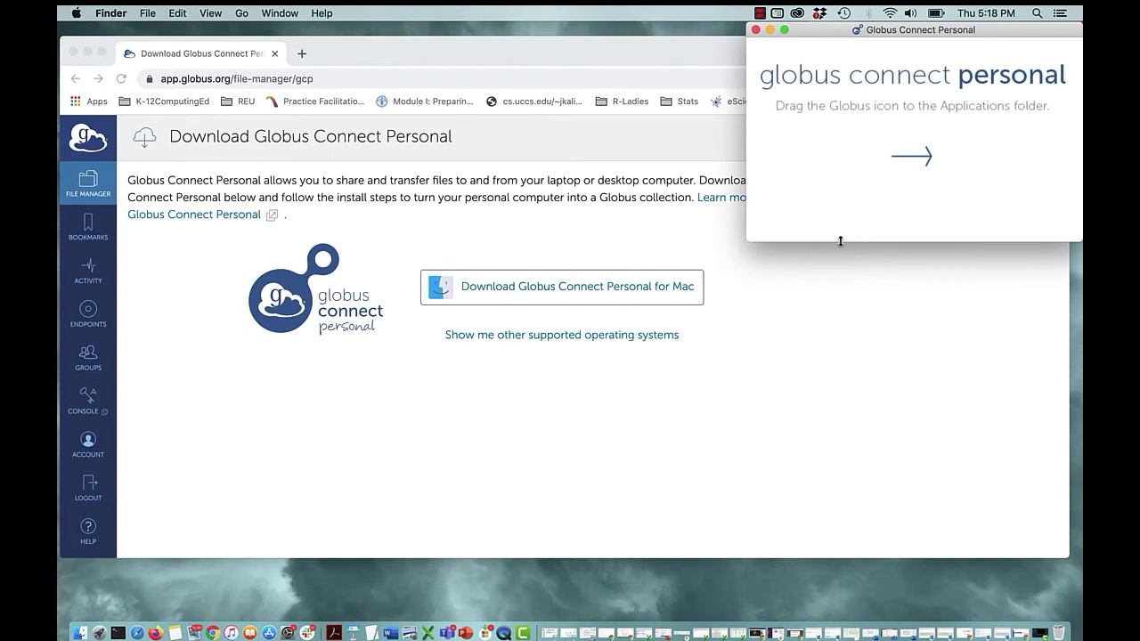
left_click_drag(841, 159, 979, 161)
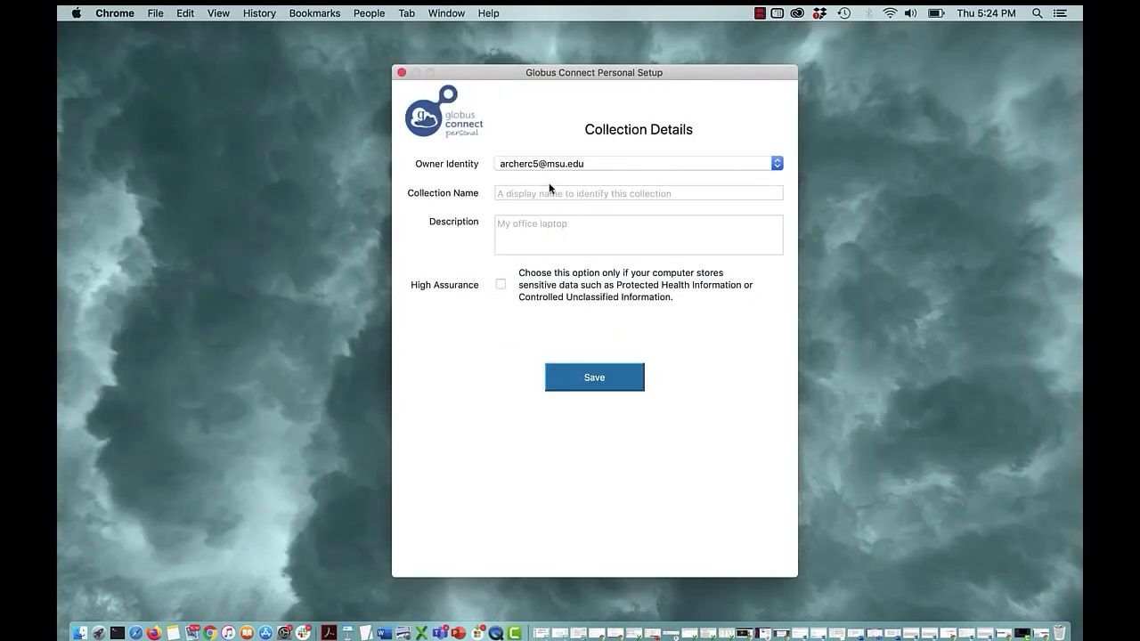
Save the collection details with the owner's first name plus "laptop" as its name and "My office laptop" as description, and finish the setup.
left_click(552, 194)
type("Camilles-laptop")
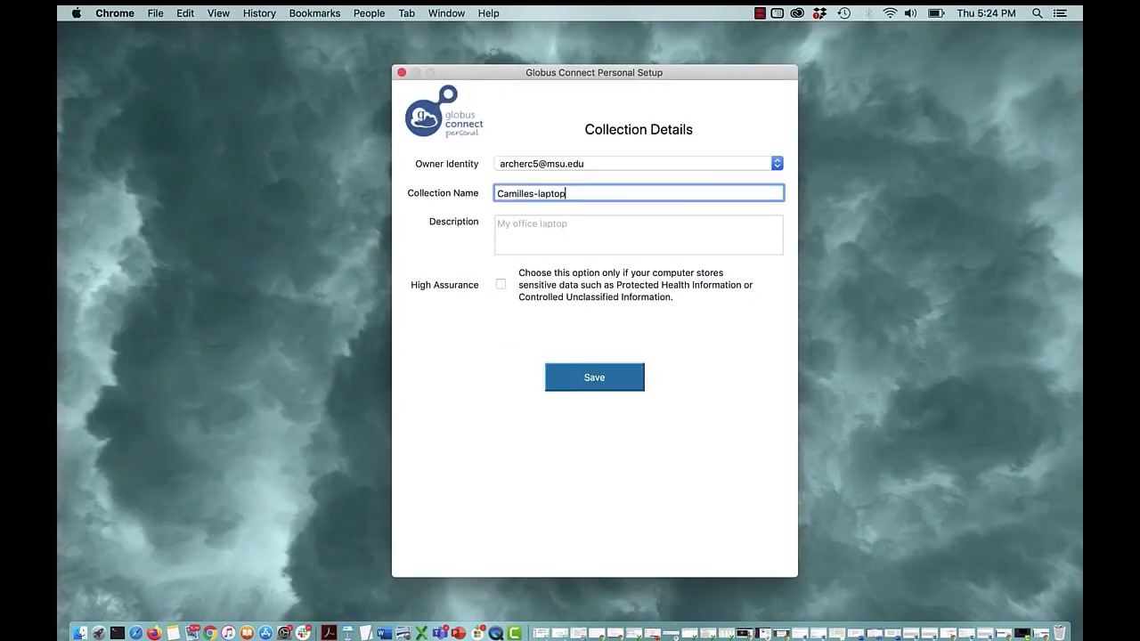
left_click(579, 226)
type("My office laptop")
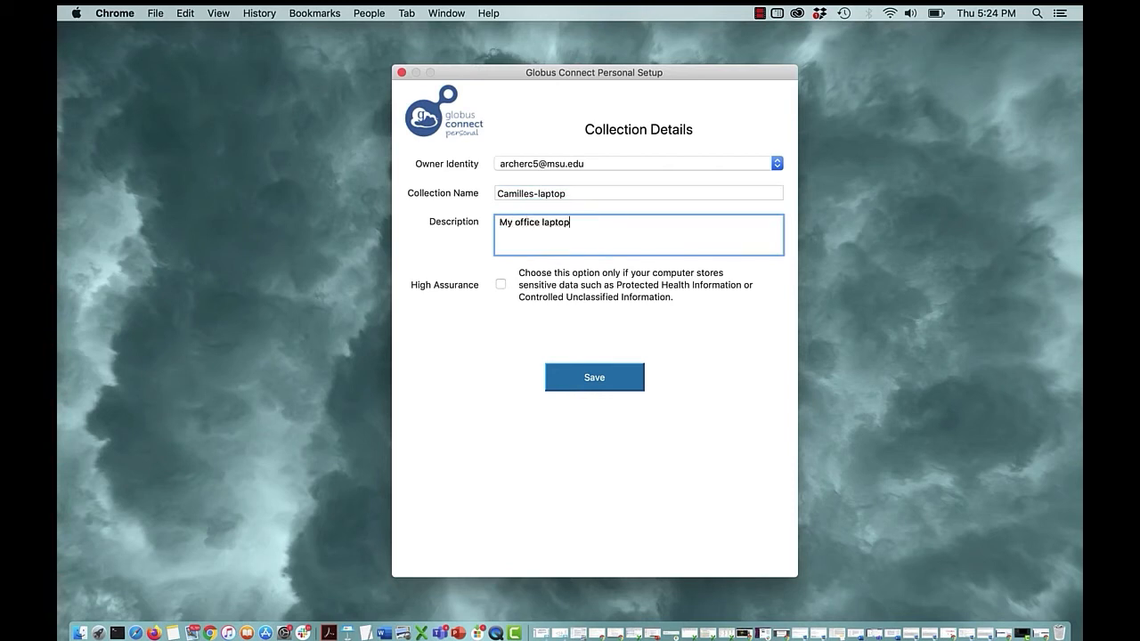
left_click(612, 377)
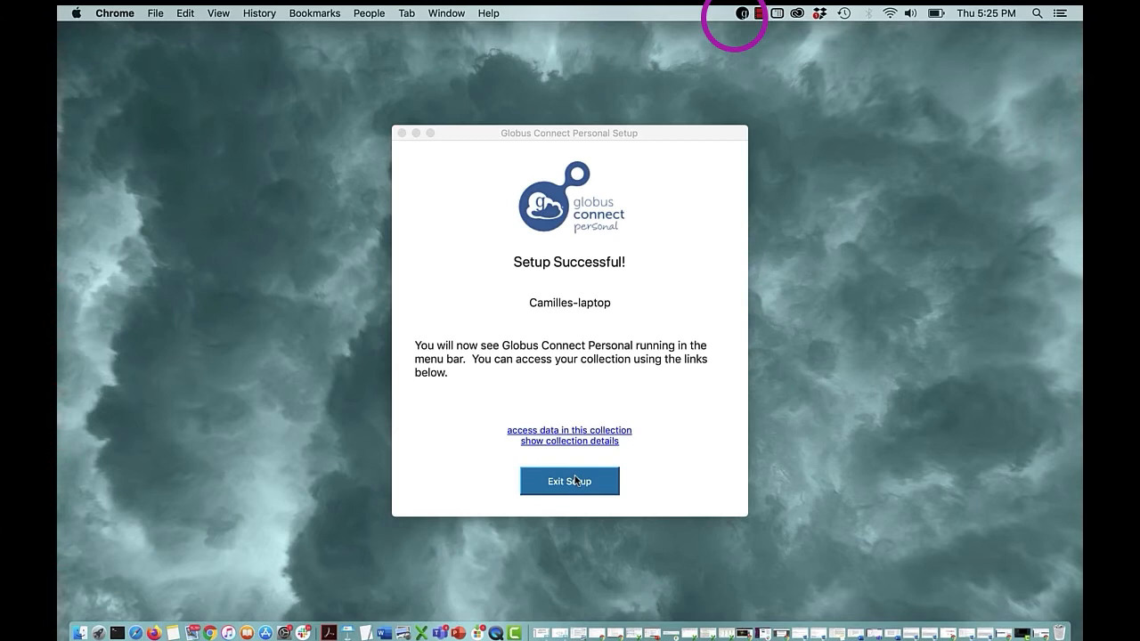
left_click(574, 481)
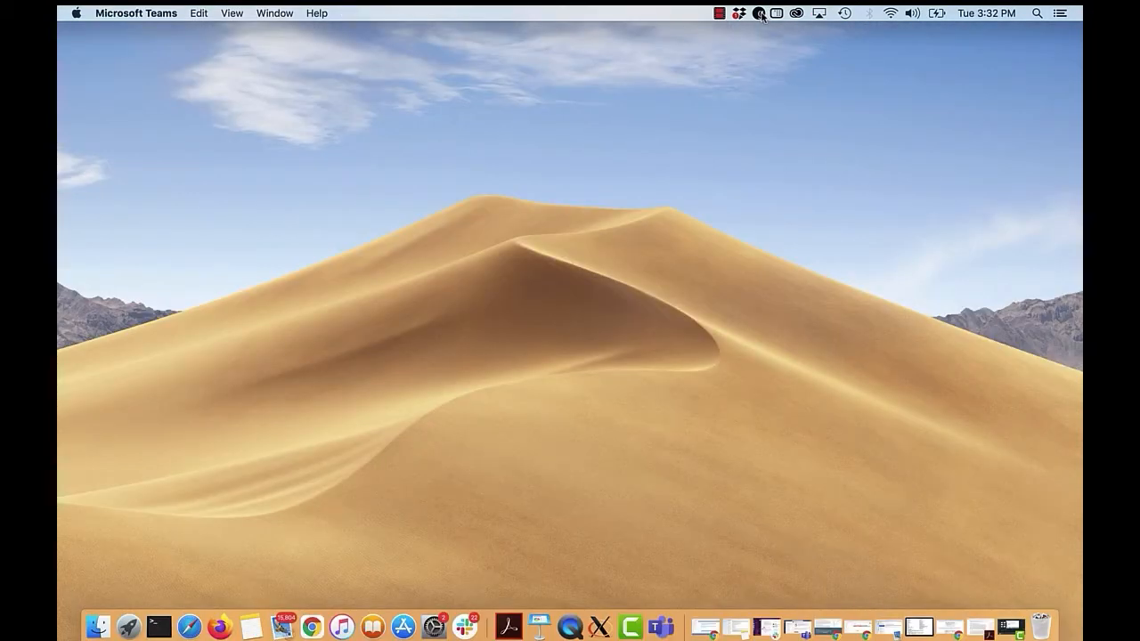
Enable automatic download of updates in the Globus Connect Personal preferences.
left_click(759, 13)
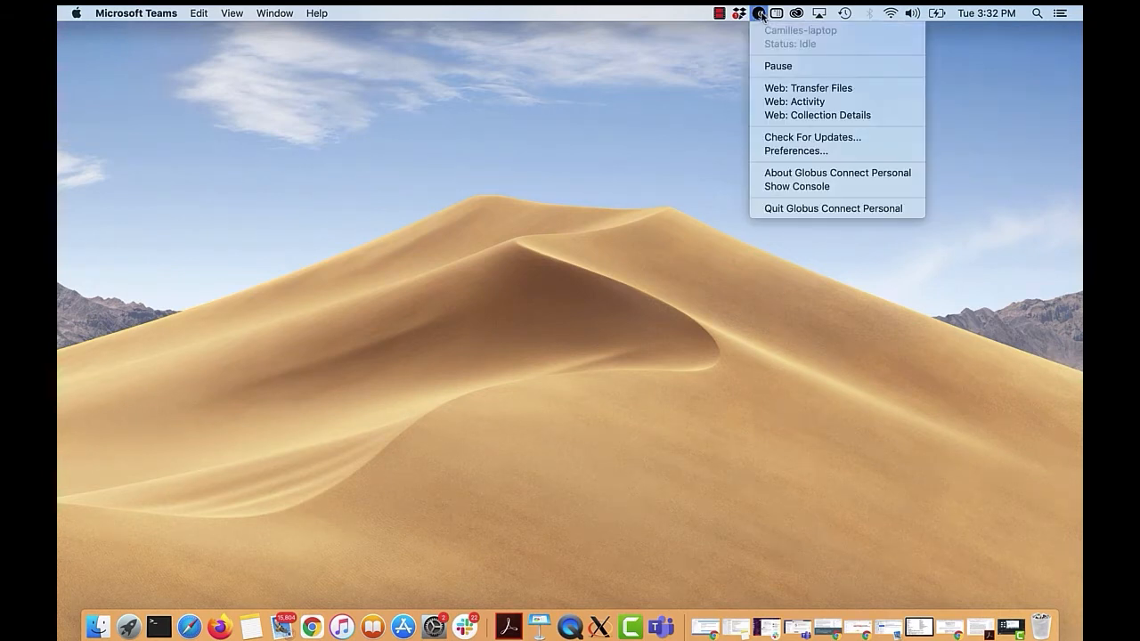
left_click(783, 151)
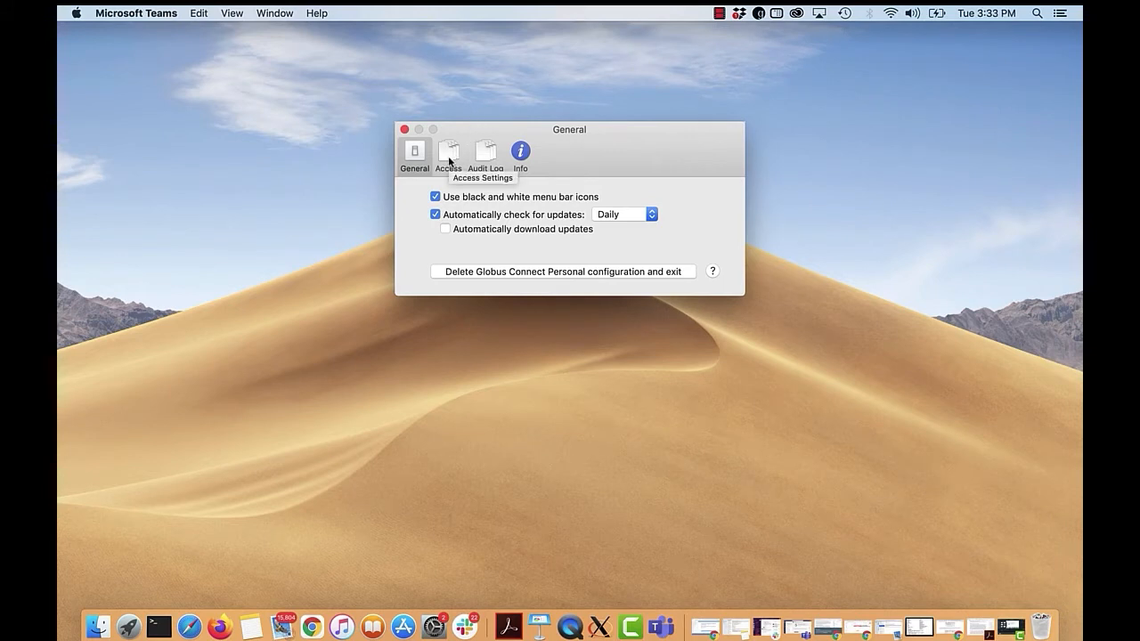
left_click(445, 230)
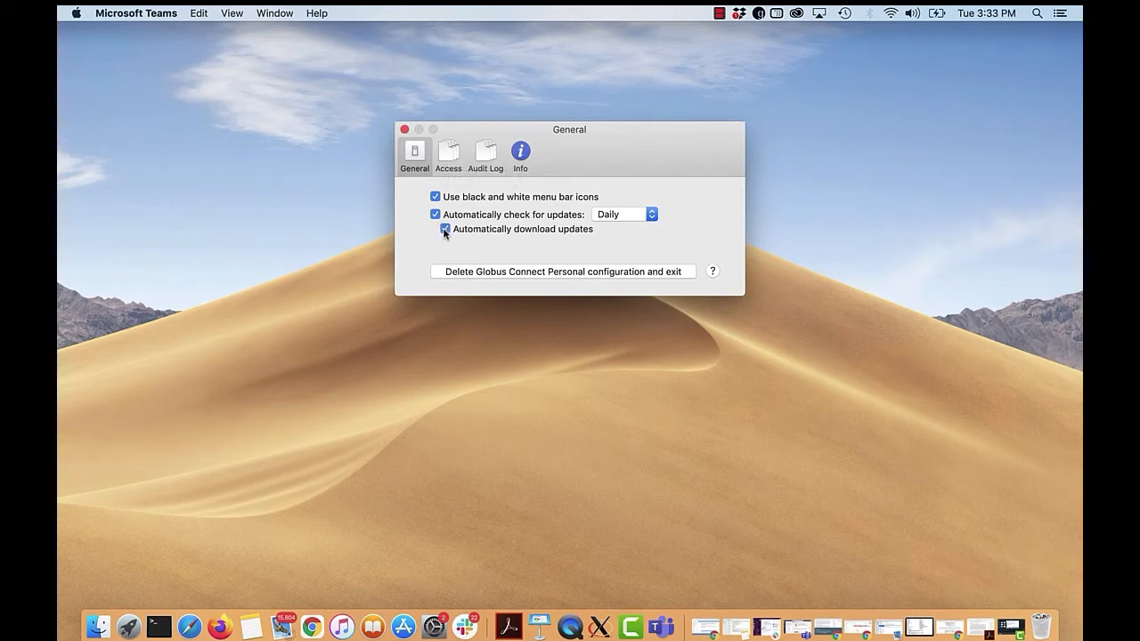
Add the Desktop folder to the accessible directories and files of Globus Connect Personal.
left_click(448, 156)
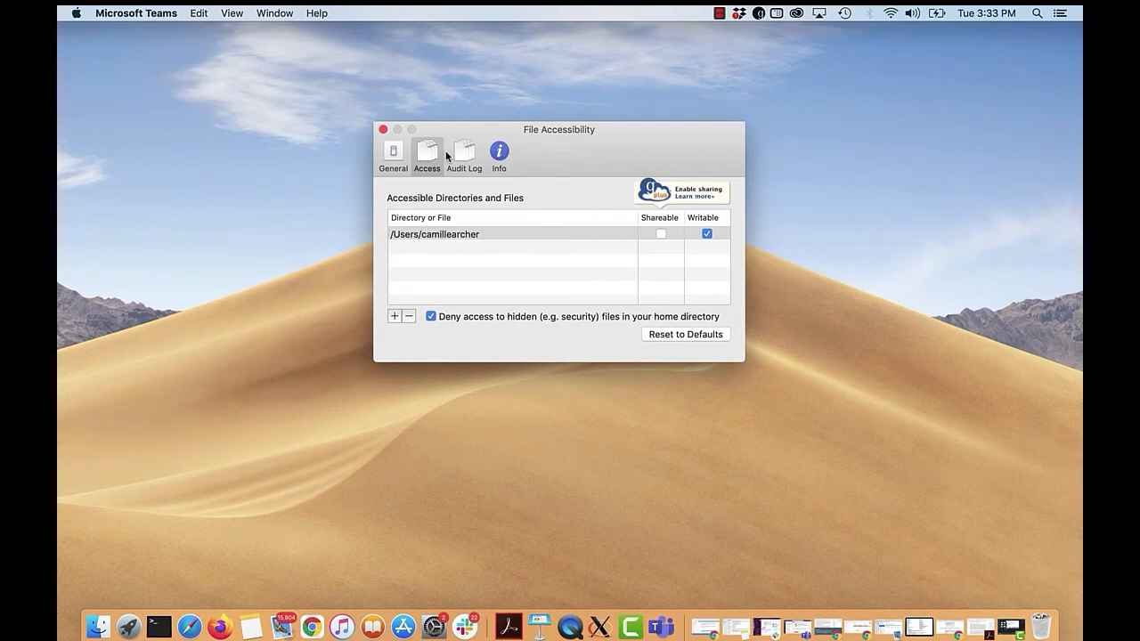
left_click(394, 316)
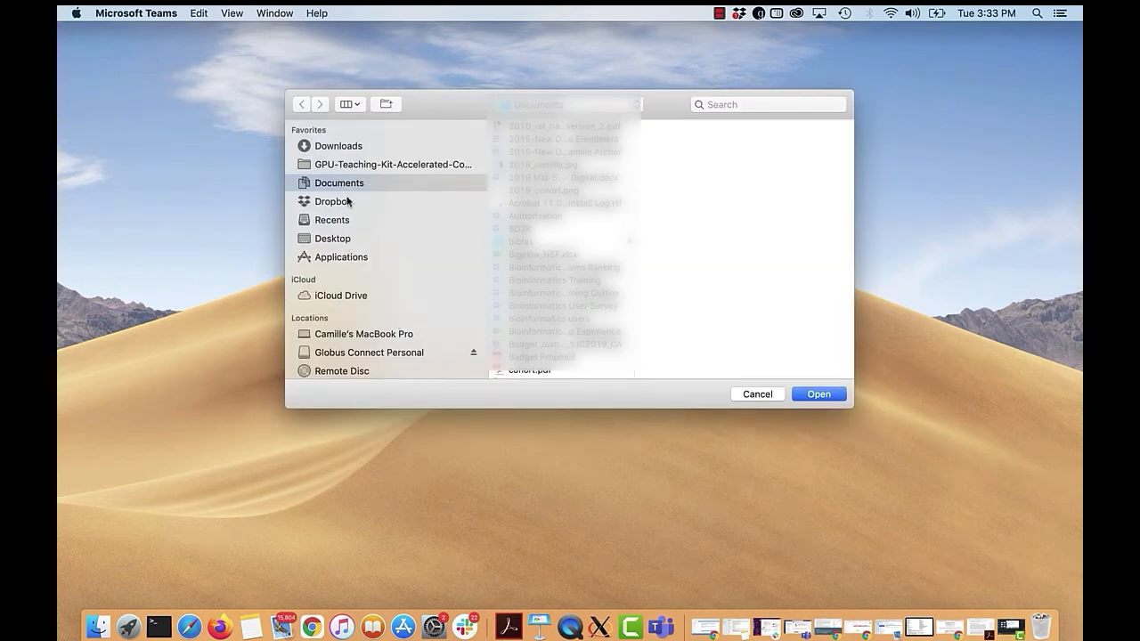
left_click(345, 241)
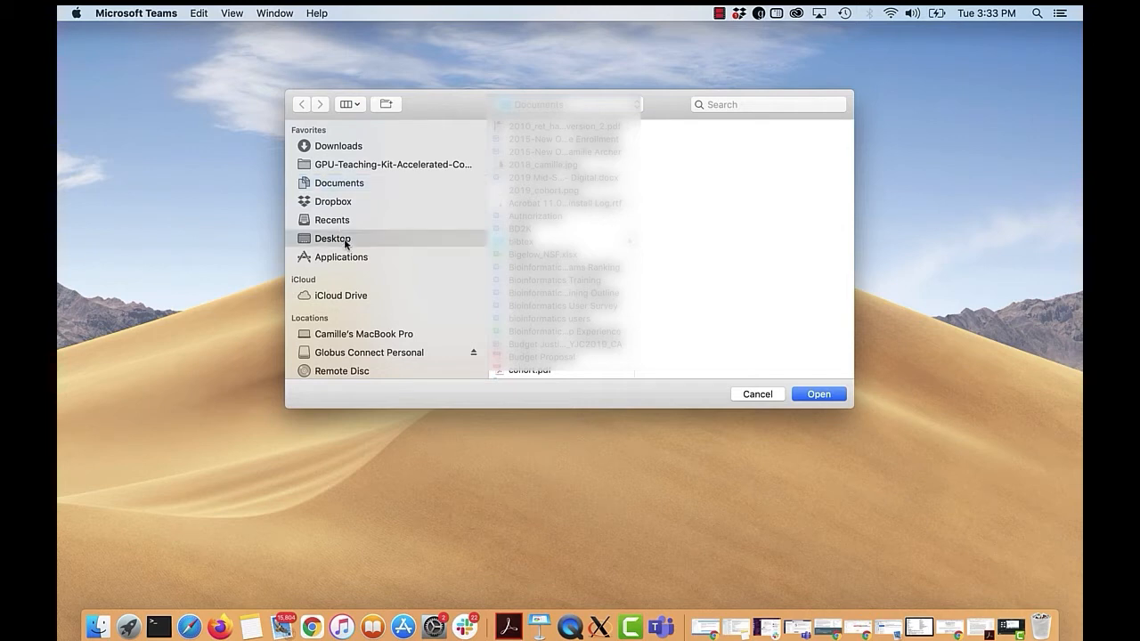
left_click(810, 401)
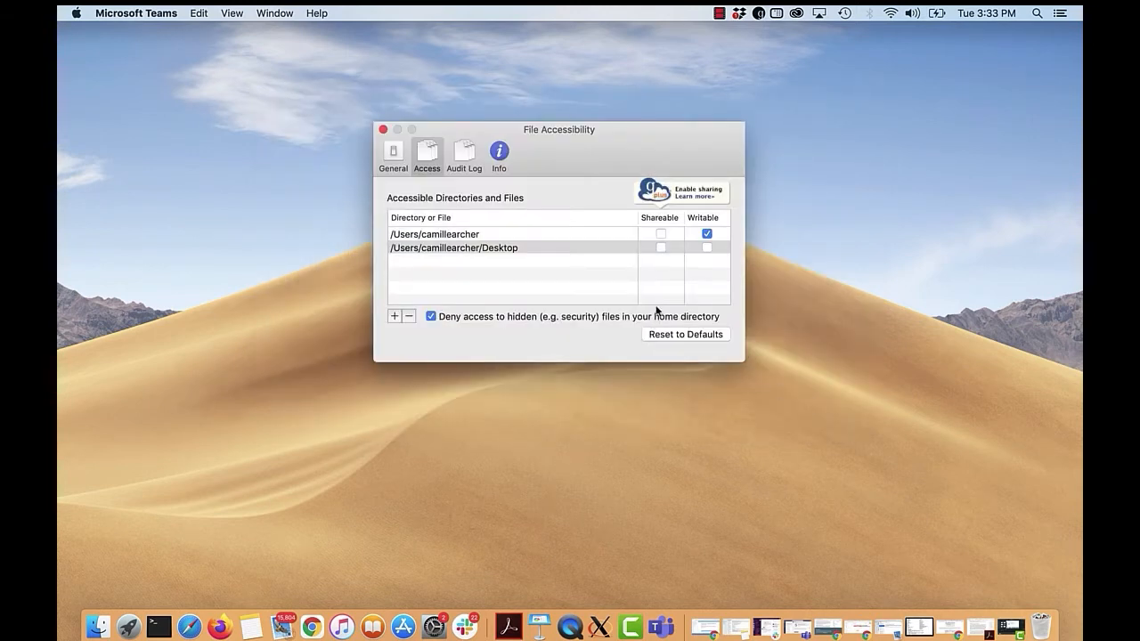
Remove write permission from the home directory, make its Desktop directory writable, and close the preferences.
left_click(706, 235)
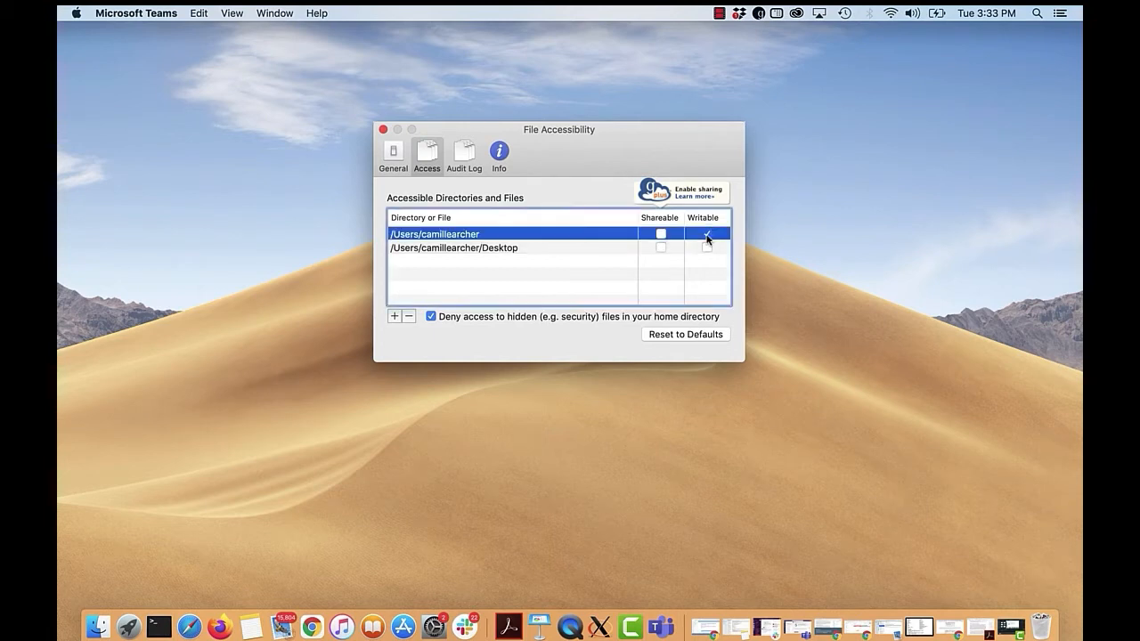
left_click(706, 248)
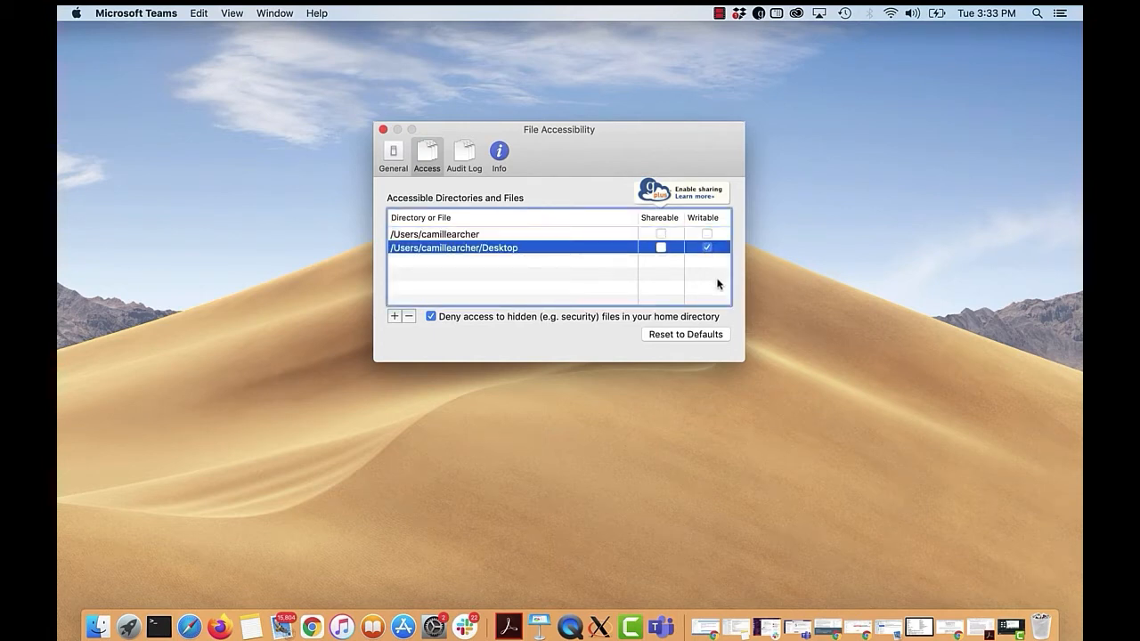
left_click(659, 248)
left_click(403, 169)
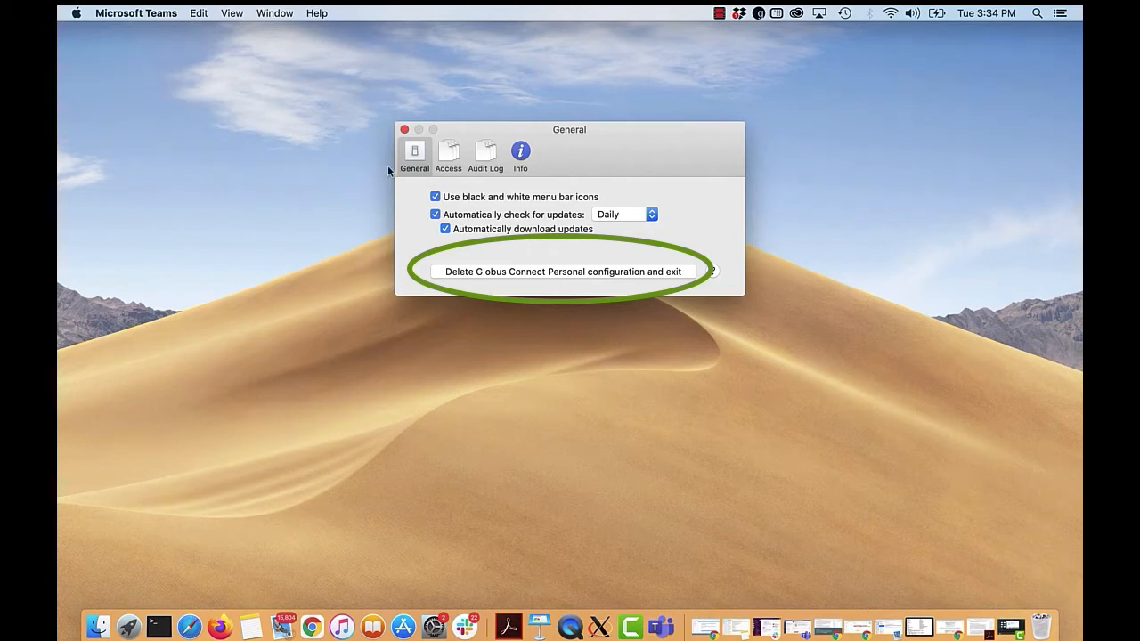
left_click(403, 130)
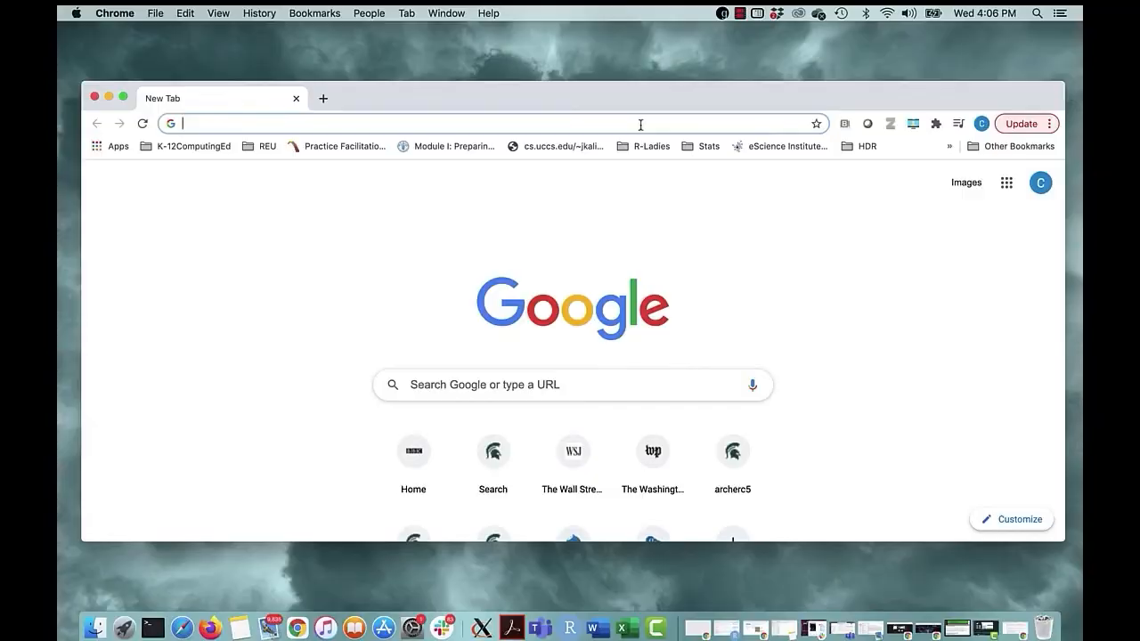
Go to the Globus File Manager in the browser and set it to the two-pane view.
left_click(639, 124)
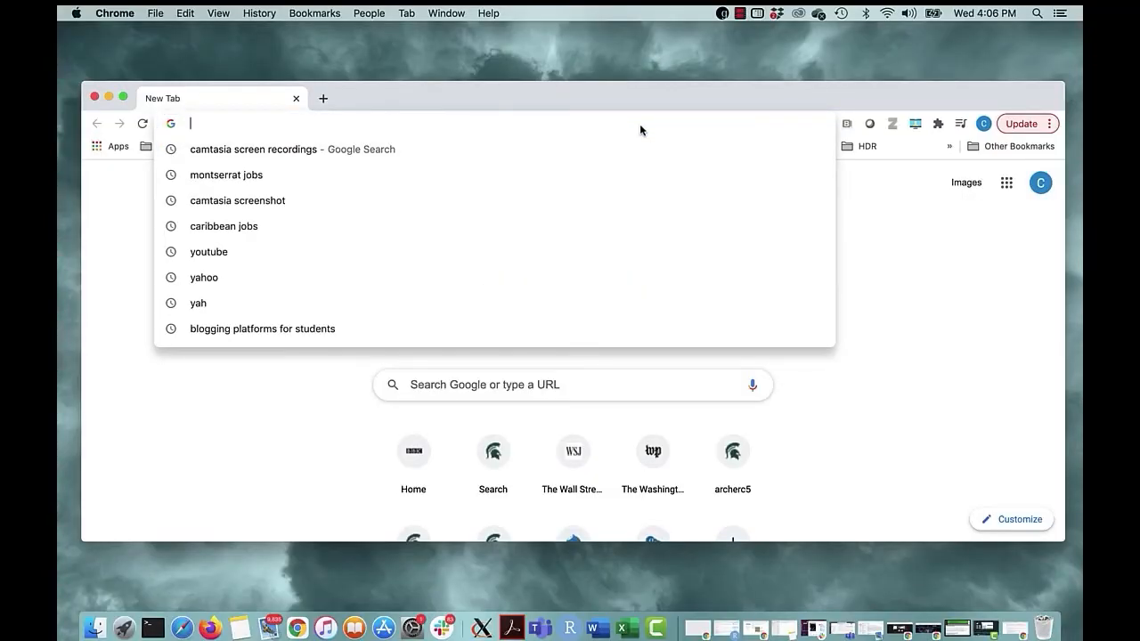
type("glob")
key("Return")
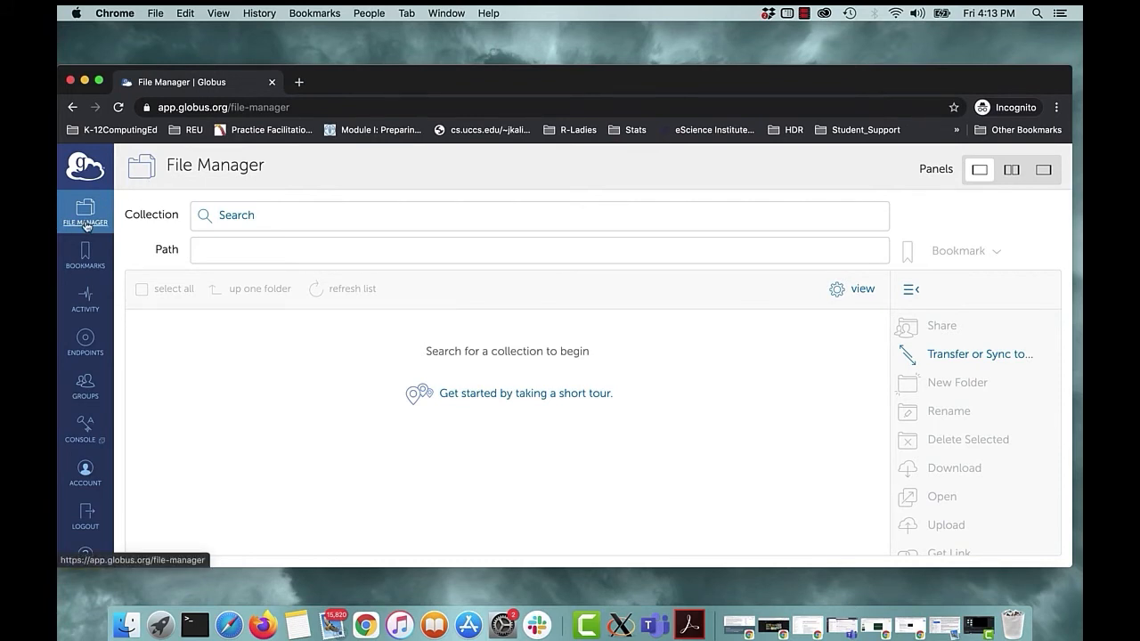
left_click(1012, 171)
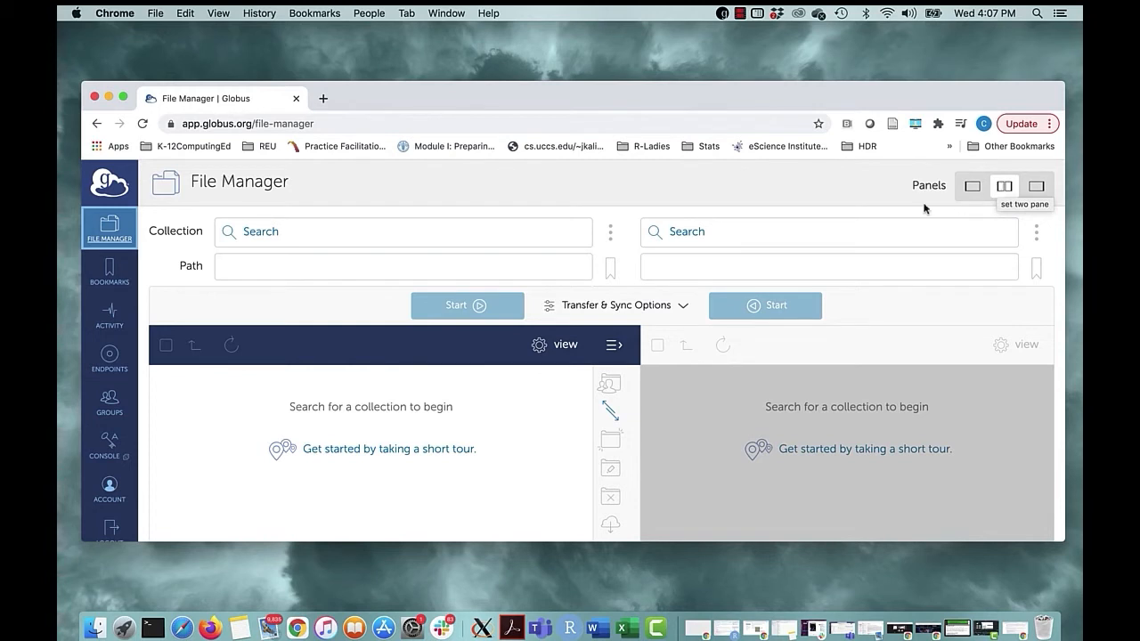
Load the msu#hpcc collection in the first pane and the personal laptop collection in the second.
left_click(397, 233)
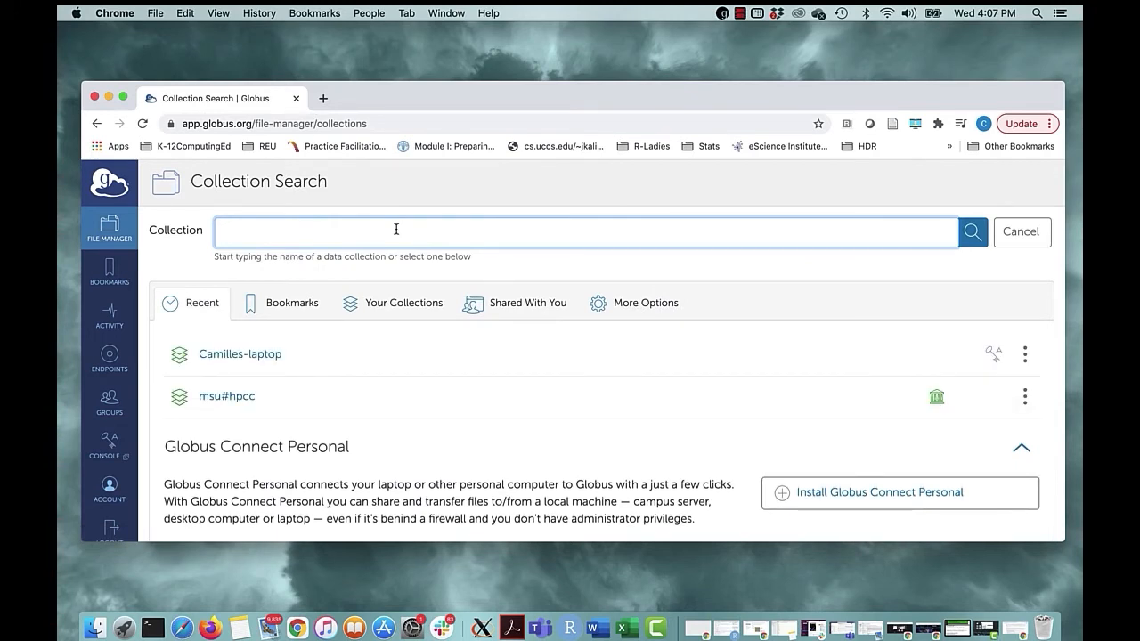
left_click(222, 397)
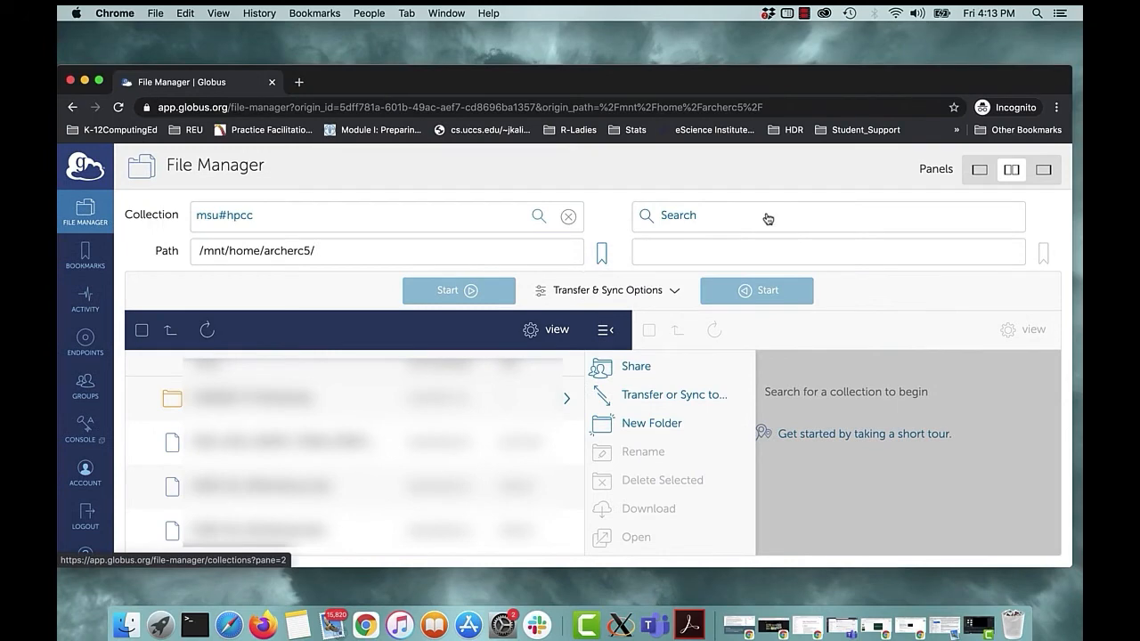
left_click(765, 232)
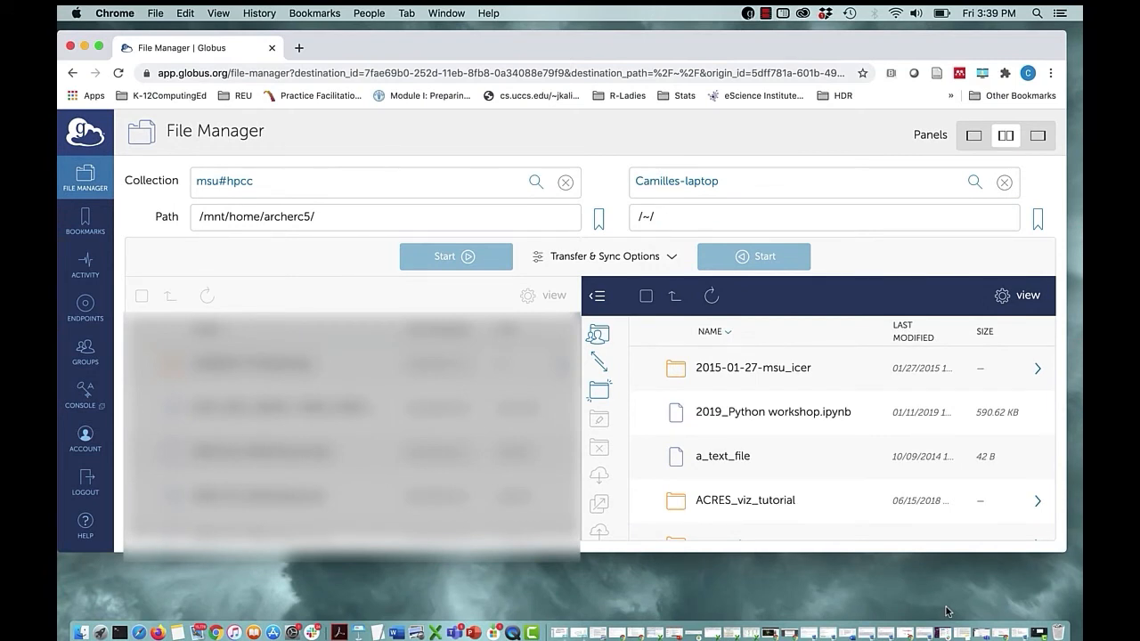
Transfer a_text_file from the laptop collection to msu#hpcc and view the details of the transfer.
left_click(722, 456)
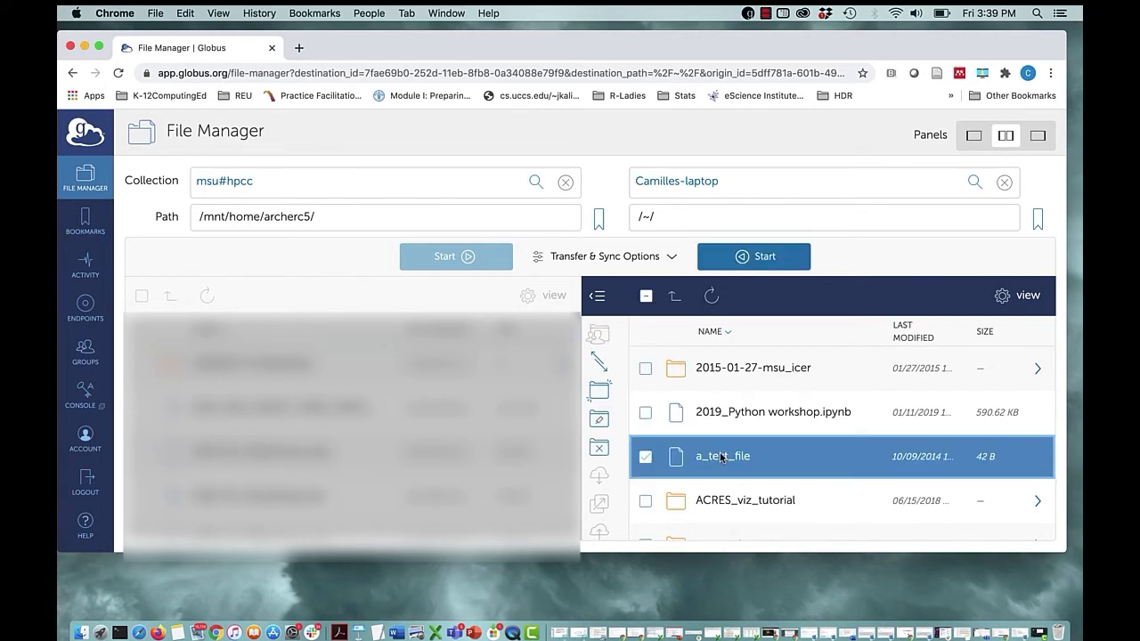
left_click(741, 260)
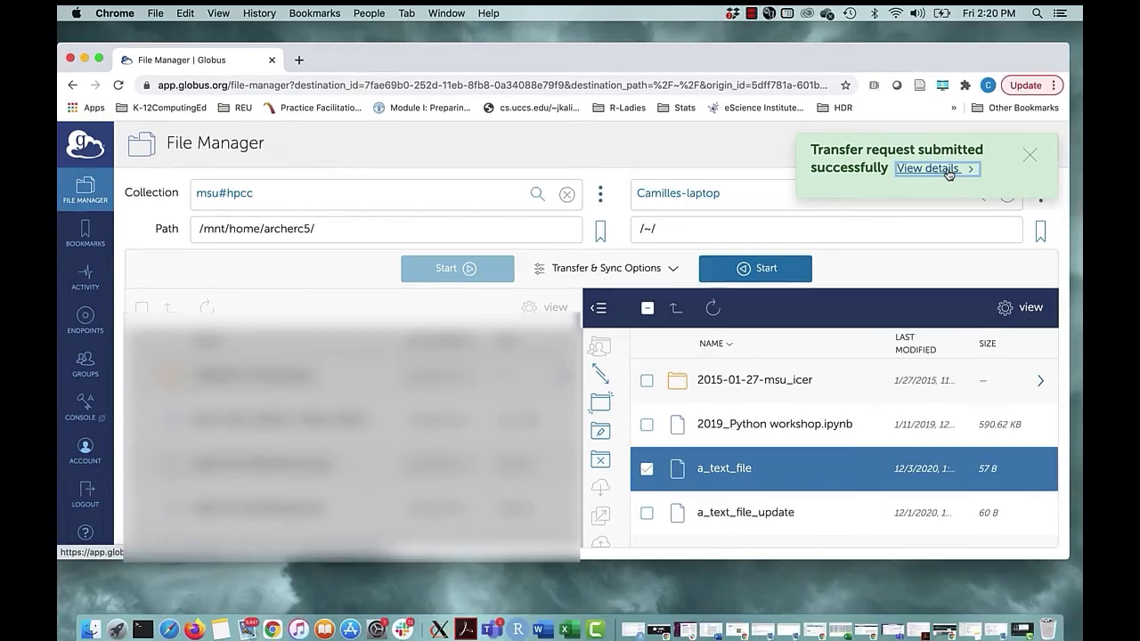
left_click(929, 171)
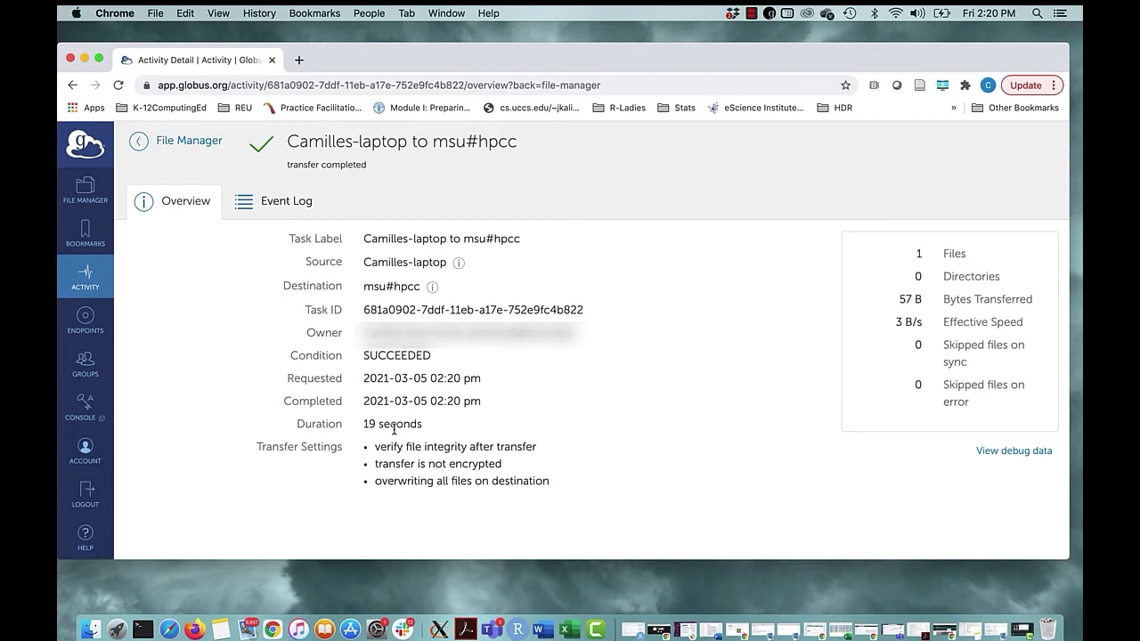
key("Tab")
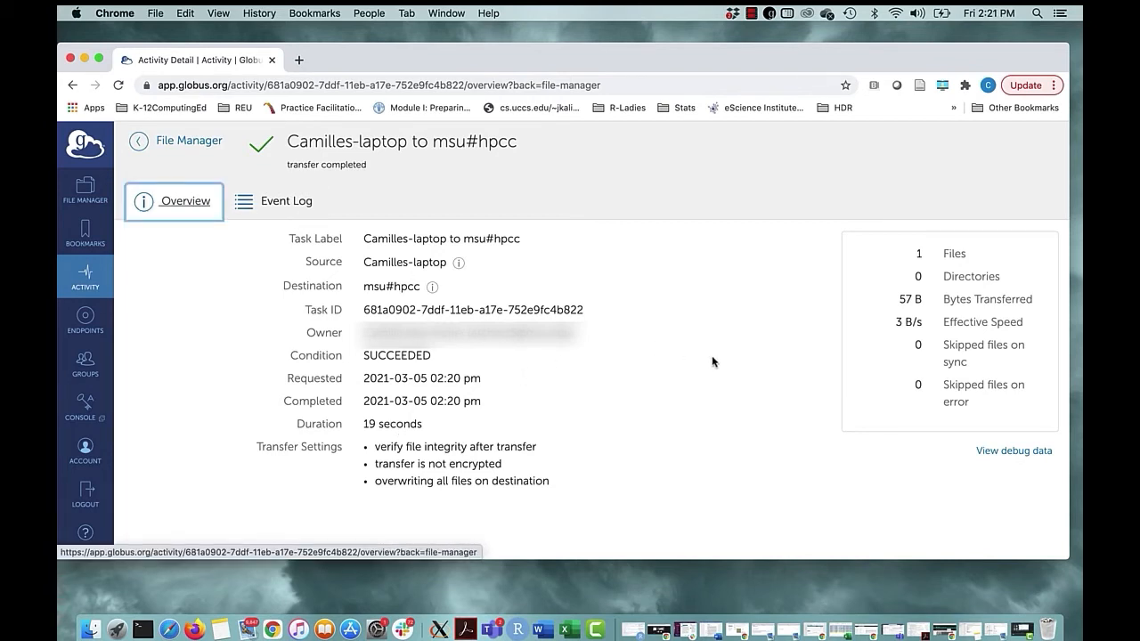
Return to the File Manager, refresh the msu#hpcc directory and look for a_text_file in its listing.
left_click(73, 191)
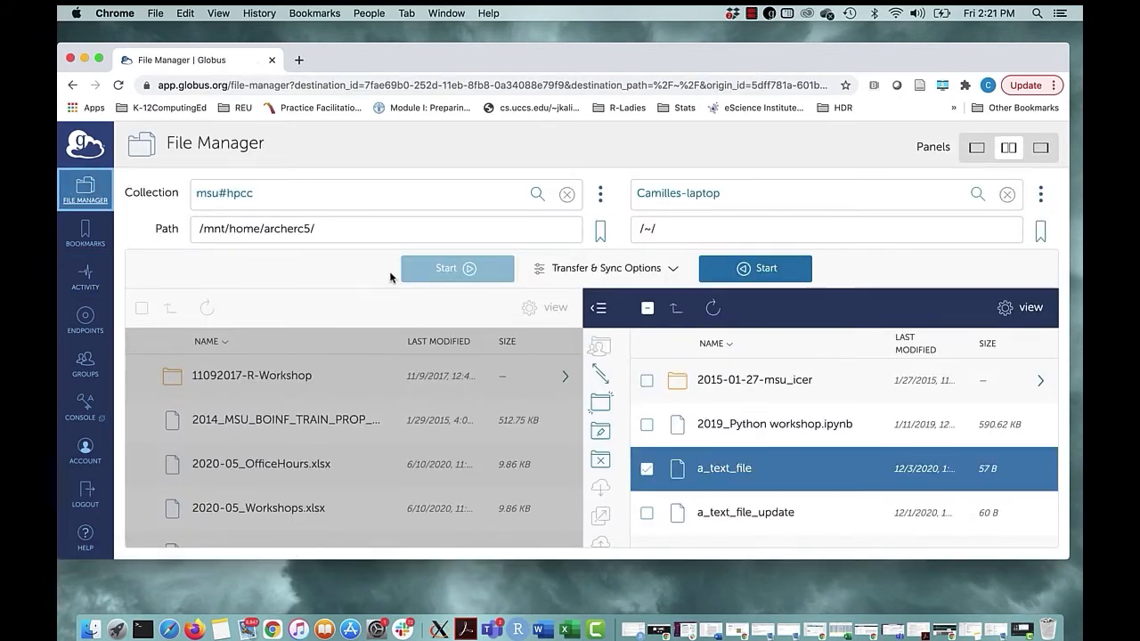
left_click(205, 311)
left_click(205, 311)
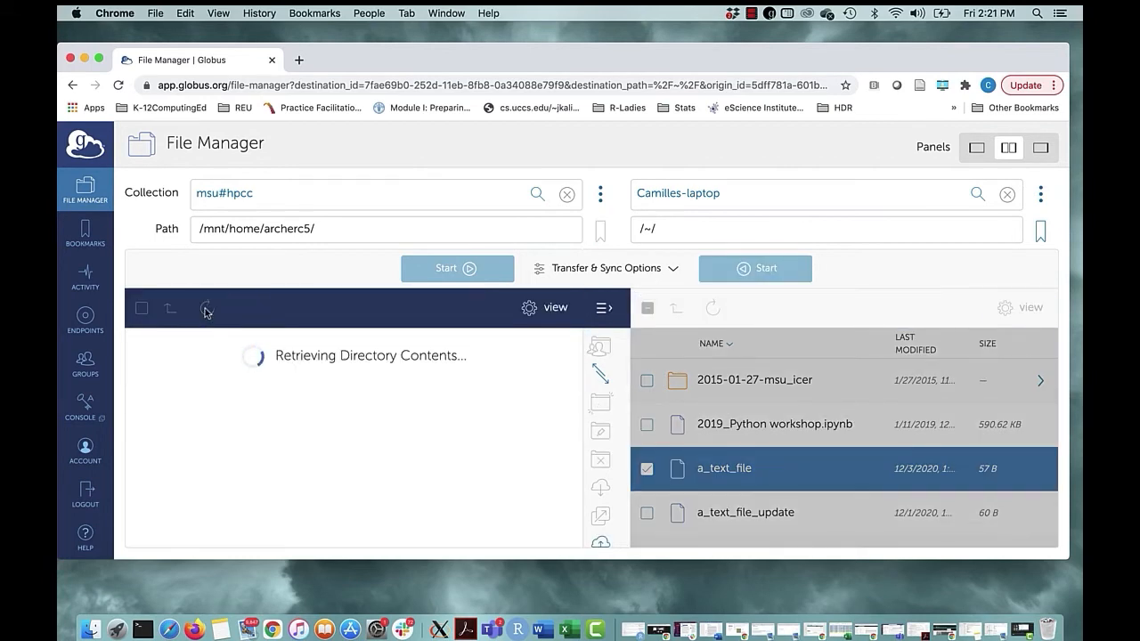
scroll(259, 499, "down", 3)
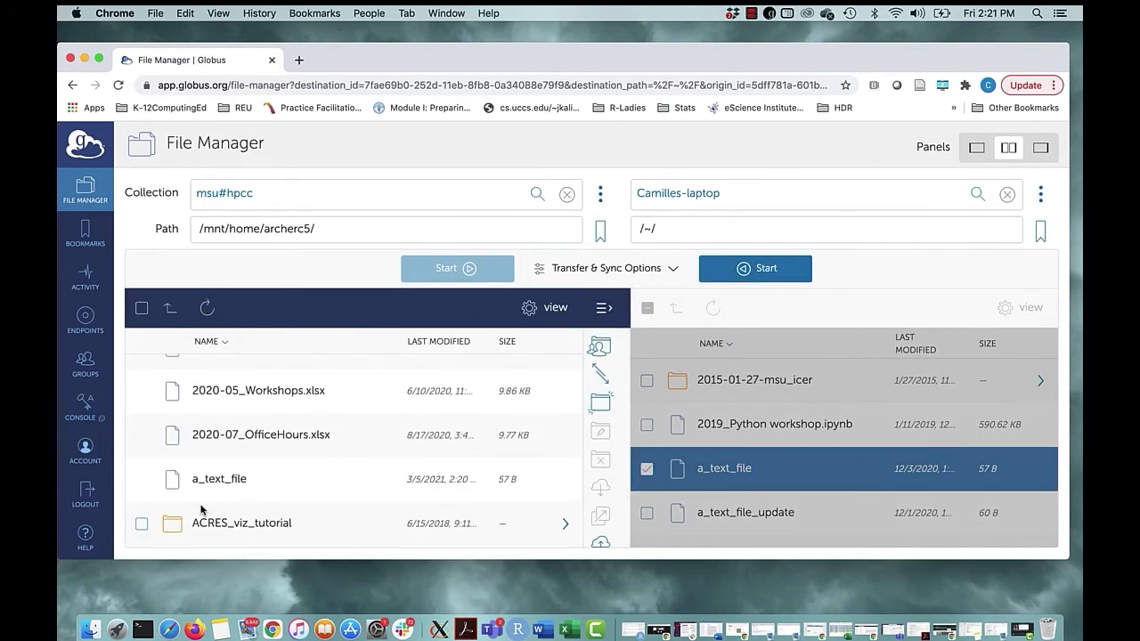